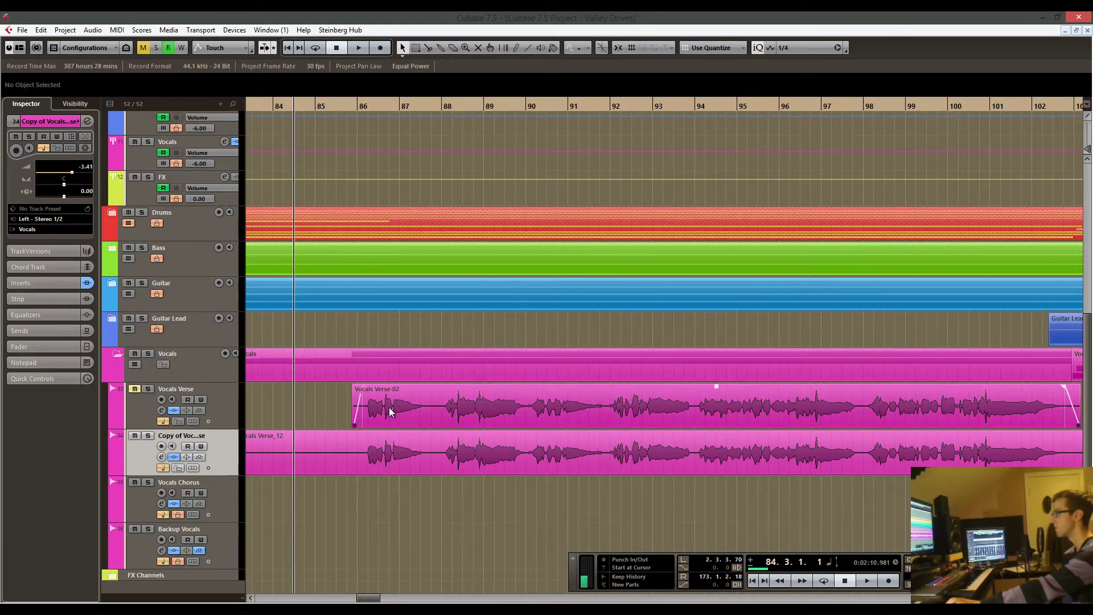
Play back the vocal passage around bar 86, then stop and return to the start position.
left_click_drag(312, 102, 327, 121)
key("space")
key("space")
key("KP_0")
key("space")
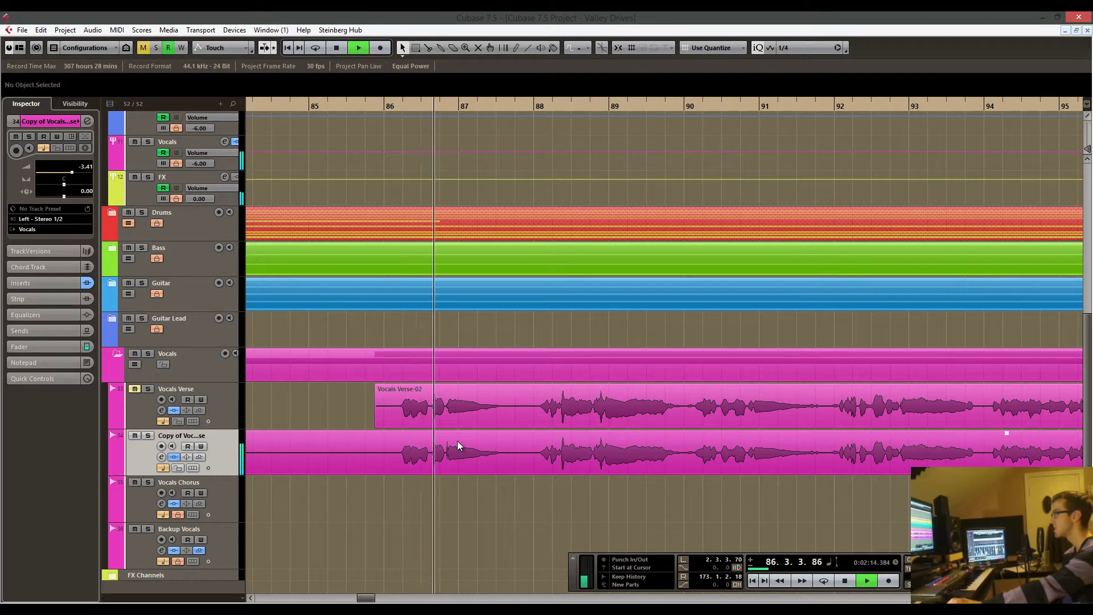
key("space")
Zoom the timeline to bars 86–91 around the Vocals Verse start and set playback near bar 85.
left_click_drag(448, 111, 420, 144)
left_click_drag(422, 107, 337, 111)
left_click_drag(356, 111, 295, 106)
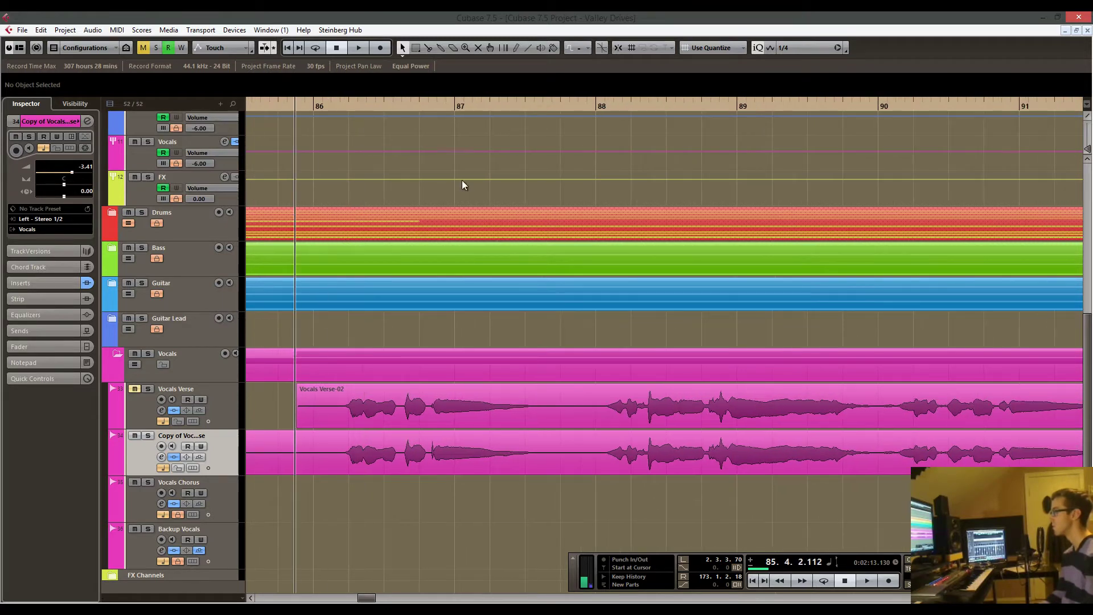
left_click_drag(359, 106, 258, 105)
left_click_drag(372, 193, 420, 196)
Solo the copied vocal track and play it back.
left_click(148, 439)
left_click(148, 439)
left_click(135, 438)
left_click(143, 439)
key("space")
Solo the original Vocals Verse track for comparison, then re-solo the copy from near bar 86.
key("space")
left_click(148, 438)
left_click(148, 391)
key("space")
key("space")
left_click_drag(415, 110, 398, 137)
left_click(149, 392)
Open the soloed copied vocal event in the Sample Editor and bring the K transient into view.
left_click(147, 438)
double_click(487, 454)
left_click_drag(451, 111, 463, 223)
left_click_drag(511, 322, 417, 341)
Range-select the K transient tightly and open Audio > Spectrum Analyzer.
left_click_drag(497, 356, 388, 362)
left_click(438, 362)
left_click_drag(473, 360, 404, 360)
left_click(88, 30)
left_click(90, 69)
Process the spectrum analysis of the K transient, read its peak near 1906 Hz, and move the window aside.
left_click(574, 306)
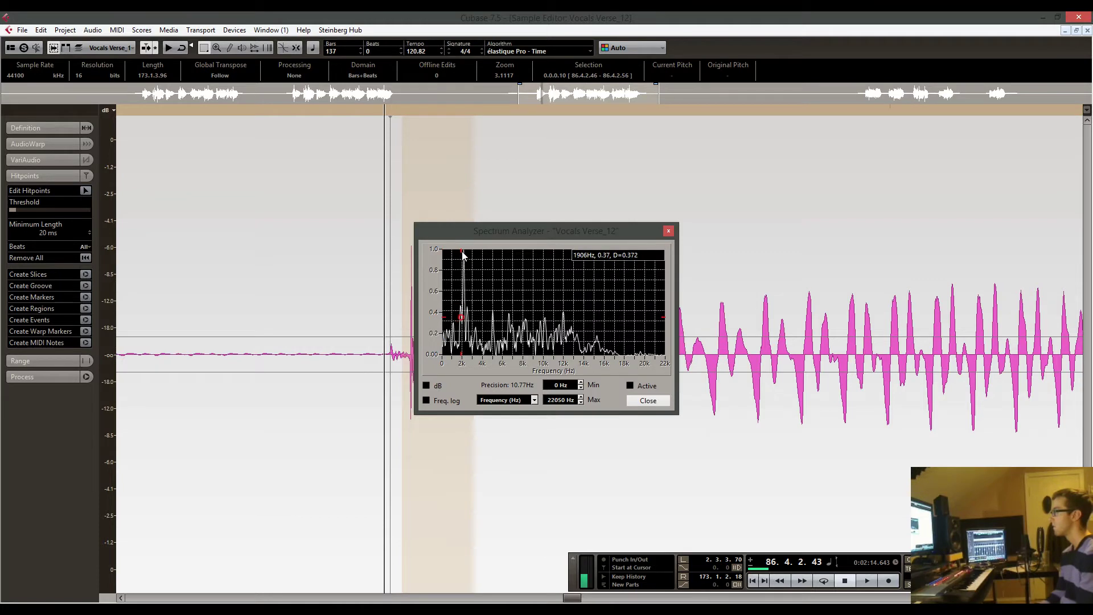
mouse_move(470, 365)
mouse_move(464, 306)
left_click_drag(460, 231, 559, 234)
Close the spectrum analysis and load the Waves REQ 6 Mono equaliser on the selection.
mouse_move(568, 317)
left_click(746, 405)
left_click(91, 30)
mouse_move(88, 56)
mouse_move(216, 111)
mouse_move(100, 207)
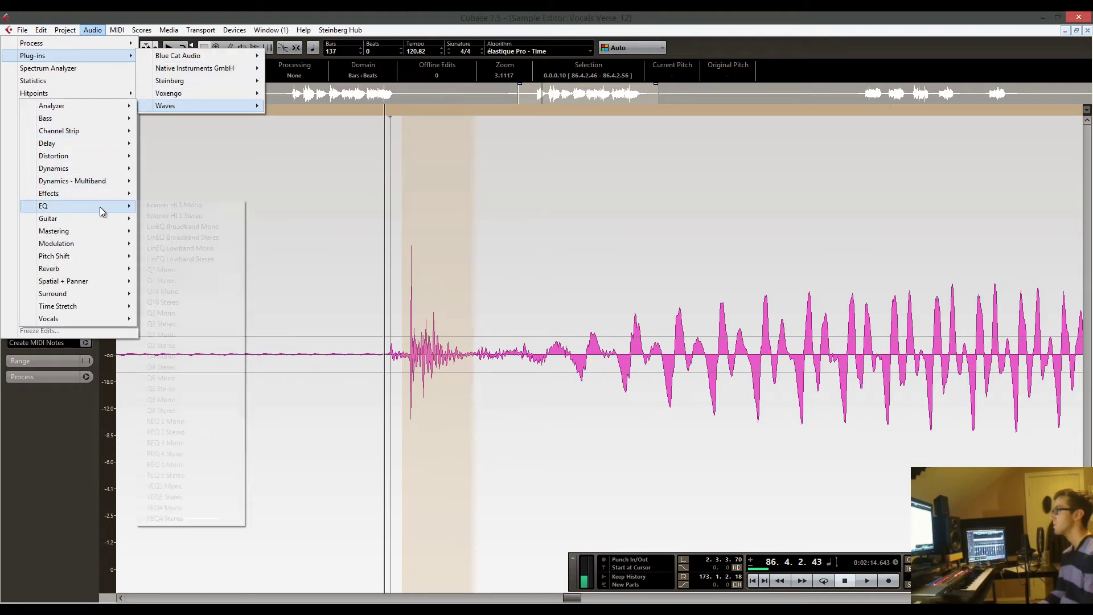
left_click(185, 468)
Set REQ 6 band 4 to 2132 Hz, shift the mid band to 835 Hz, cut around 222 Hz, and process.
left_click_drag(572, 312, 566, 309)
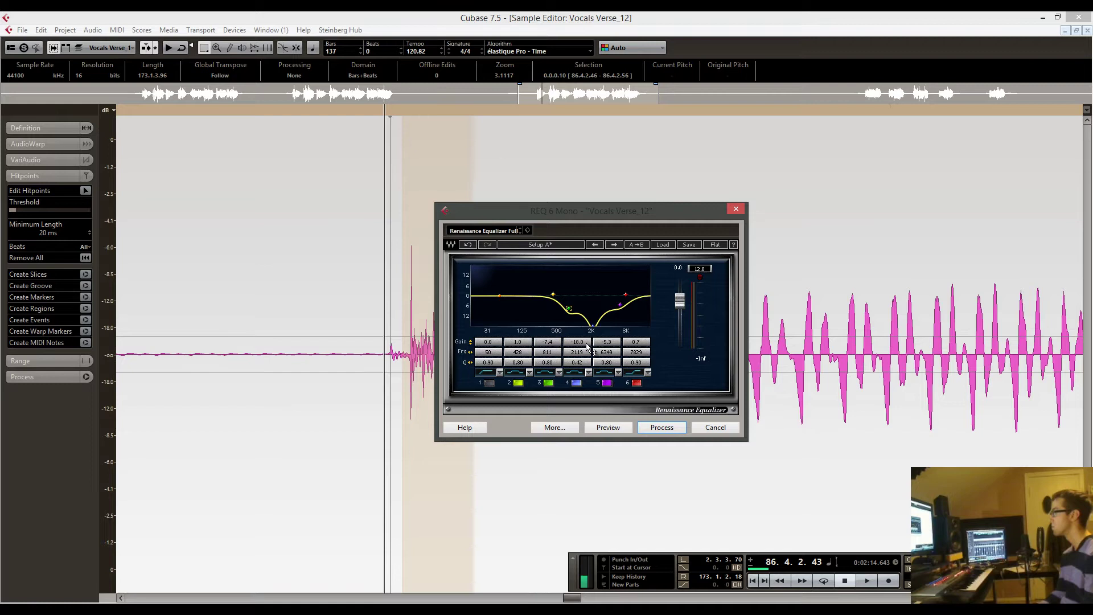
scroll(581, 353, "down", 3)
left_click(589, 353)
type("2132")
key("Return")
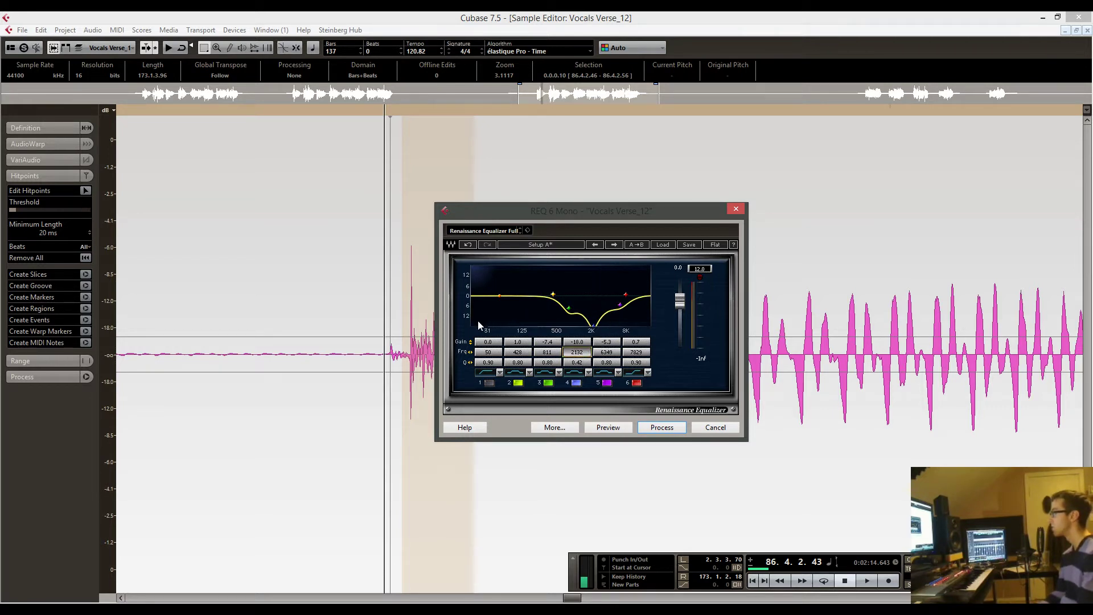
left_click_drag(573, 311, 607, 296)
left_click_drag(552, 296, 523, 300)
left_click(662, 428)
Play the EQ'd vocal and zoom in on the sharp click spike near 86.4.2.
left_click_drag(428, 112, 275, 74)
key("space")
key("space")
key("space")
key("space")
left_click_drag(453, 110, 440, 160)
Zoom in closer on the click and switch to the Draw (pencil) tool.
left_click_drag(464, 112, 358, 152)
right_click(480, 276)
left_click(502, 275)
Redraw the waveform at sample level over the K spike to smooth out the click.
left_click_drag(380, 111, 421, 112)
scroll(498, 236, "right", 2)
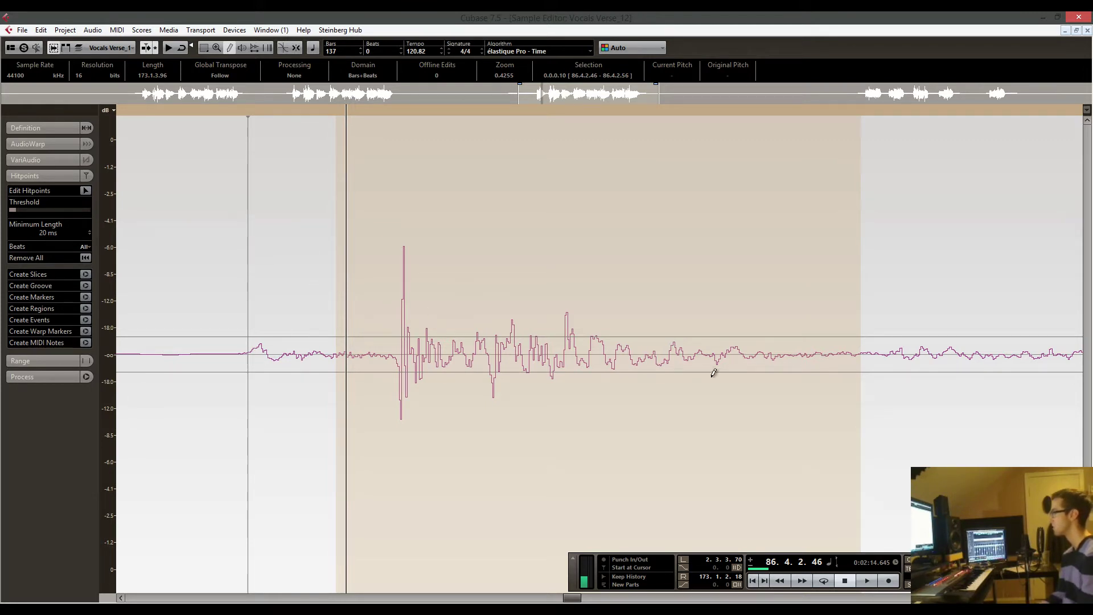
scroll(481, 341, "right", 2)
mouse_move(747, 354)
left_mouse_down()
mouse_move(653, 360)
mouse_move(640, 345)
mouse_move(628, 364)
mouse_move(588, 349)
mouse_move(577, 363)
mouse_move(562, 343)
mouse_move(552, 361)
mouse_move(531, 335)
mouse_move(516, 370)
mouse_move(502, 346)
mouse_move(487, 369)
mouse_move(469, 338)
mouse_move(456, 372)
mouse_move(435, 341)
mouse_move(424, 361)
mouse_move(409, 345)
mouse_move(397, 363)
mouse_move(386, 339)
mouse_move(412, 340)
mouse_move(386, 338)
mouse_move(425, 361)
mouse_move(398, 346)
mouse_move(383, 354)
mouse_move(364, 333)
mouse_move(335, 353)
left_mouse_up()
left_click_drag(416, 354, 439, 344)
key("g")
key("g")
key("g")
key("g")
key("g")
key("g")
key("g")
key("g")
scroll(586, 358, "up", 5)
scroll(598, 358, "down", 4)
scroll(610, 360, "up", 3)
scroll(609, 360, "up", 2)
scroll(609, 360, "down", 2)
scroll(433, 319, "down", 3)
scroll(435, 310, "down", 2)
scroll(626, 359, "down", 1)
left_click(288, 111)
key("space")
key("space")
key("space")
key("space")
key("space")
key("space")
left_click_drag(607, 112, 600, 174)
left_click_drag(546, 108, 490, 92)
scroll(597, 315, "right", 2)
Close the Sample Editor, mute the copied vocal track, and play from before bar 86.
left_click(1088, 30)
left_click(137, 411)
key("space")
left_click(335, 102)
key("space")
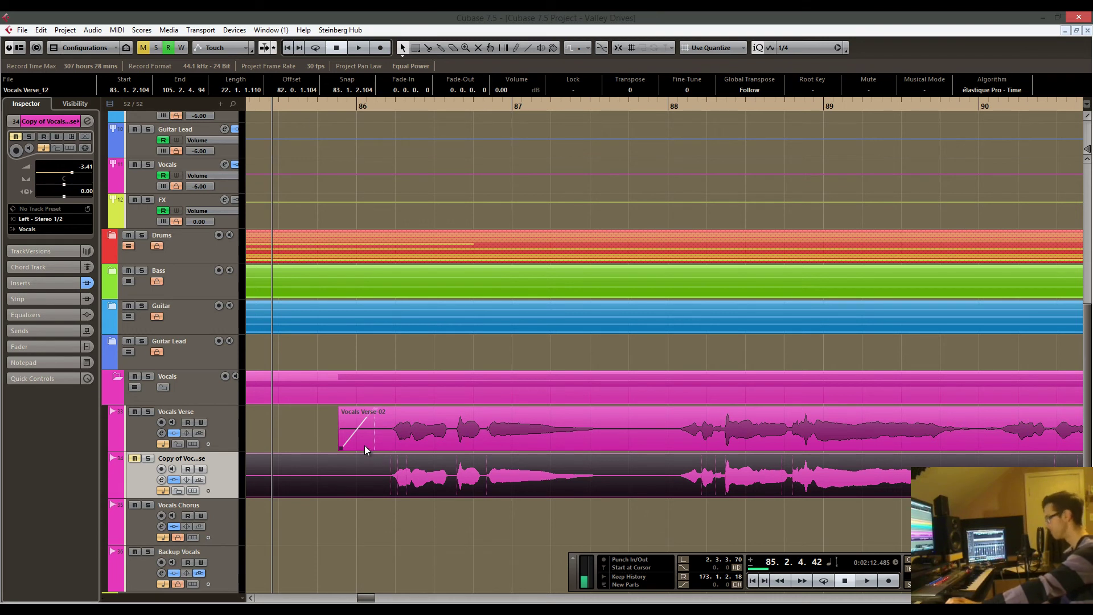
key("space")
left_click(134, 411)
key("space")
left_click(137, 450)
key("space")
key("space")
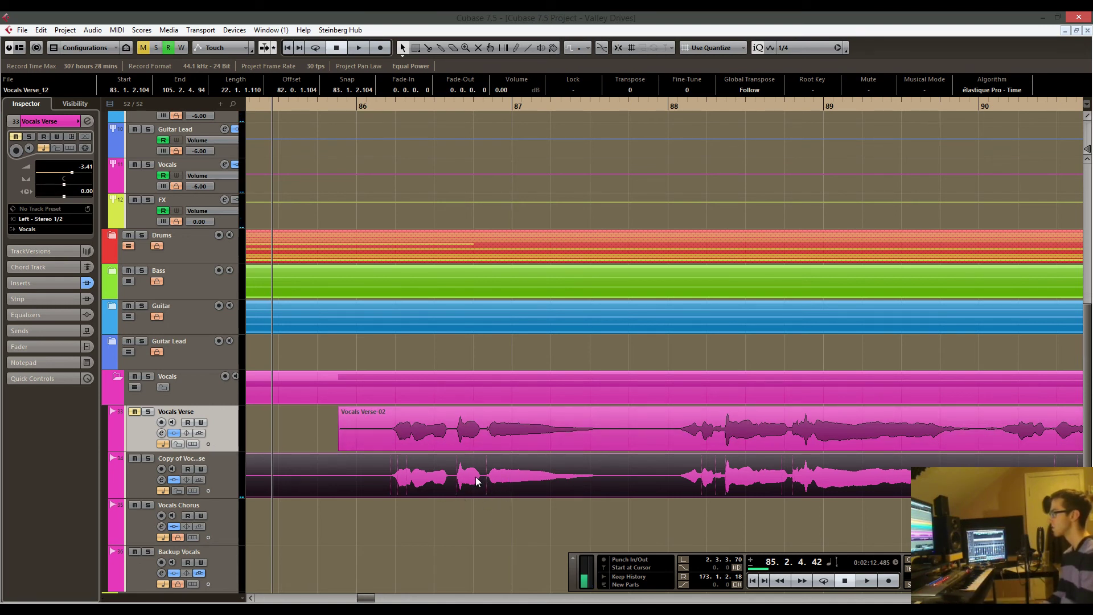
left_click_drag(486, 111, 507, 261)
left_click_drag(504, 108, 507, 429)
left_click_drag(498, 104, 293, 64)
key("space")
key("space")
key("space")
key("space")
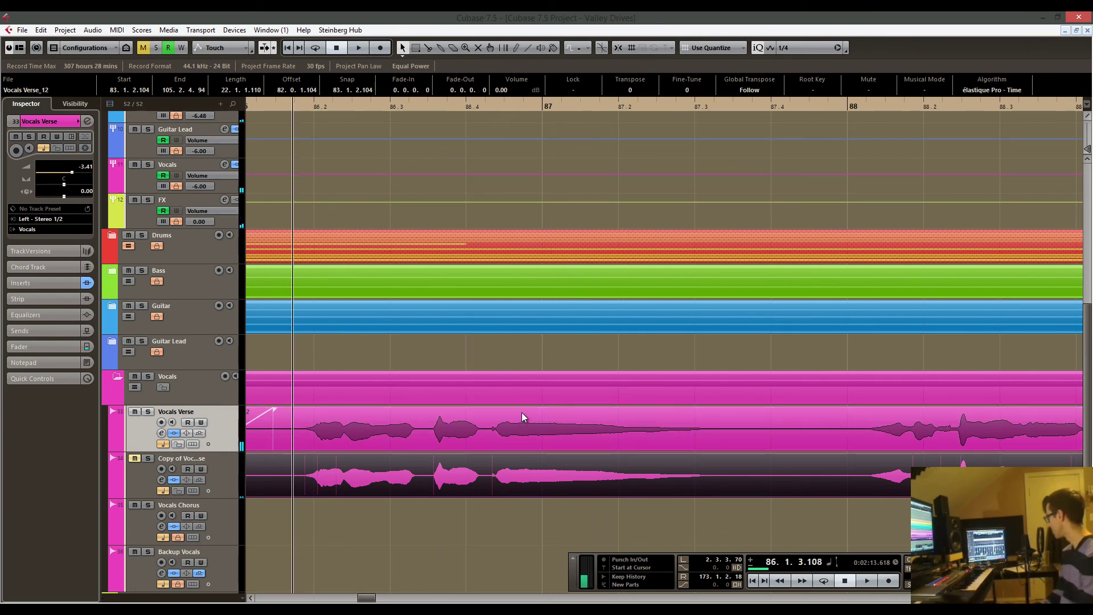